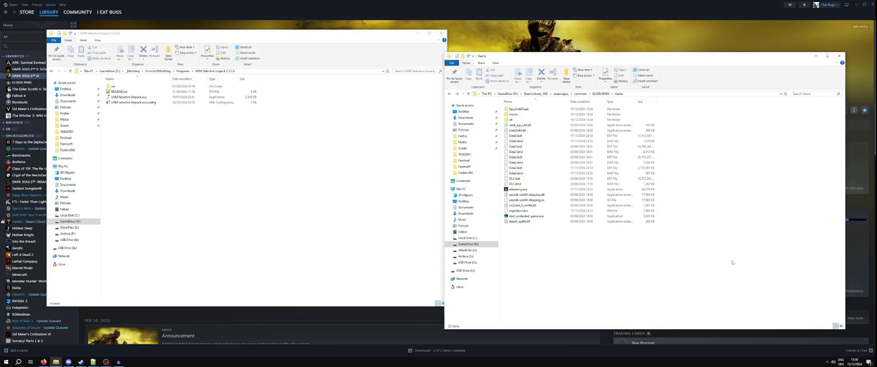
# Launch UXM Selective Unpack and set its executable path to eldenring.exe in the ELDEN RING Game folder.
pyautogui.click(144, 97)
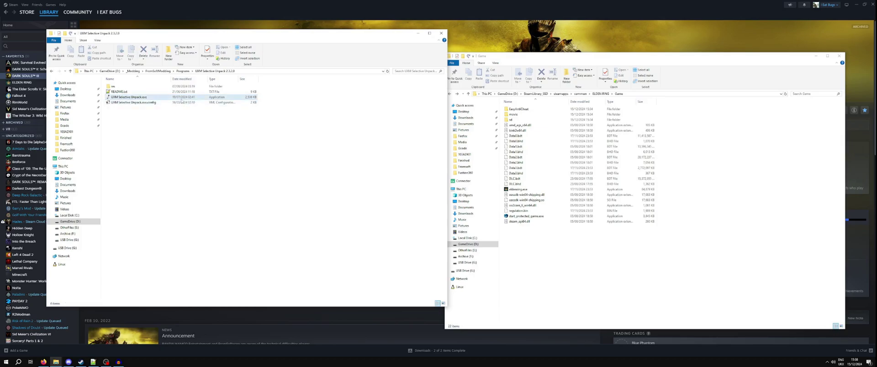
pyautogui.doubleClick(181, 98)
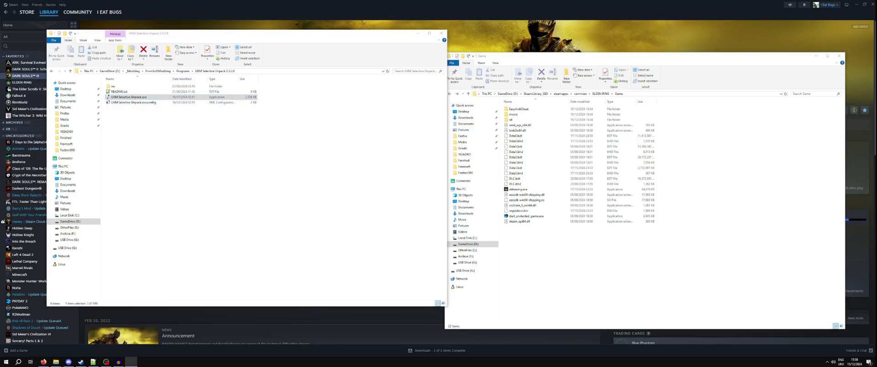
pyautogui.click(455, 152)
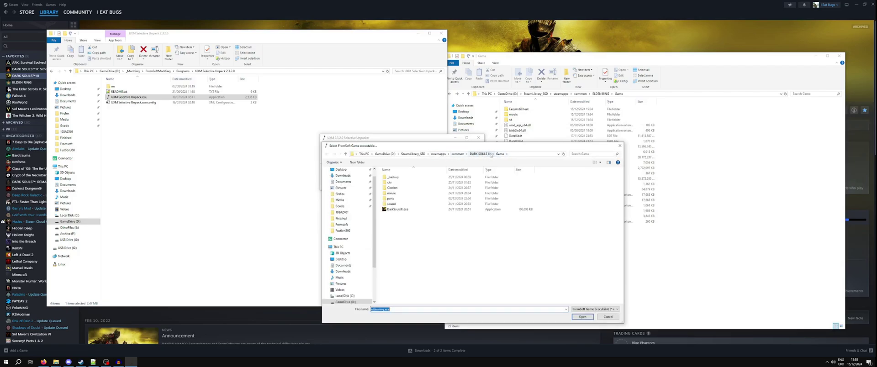
pyautogui.click(467, 154)
pyautogui.click(480, 188)
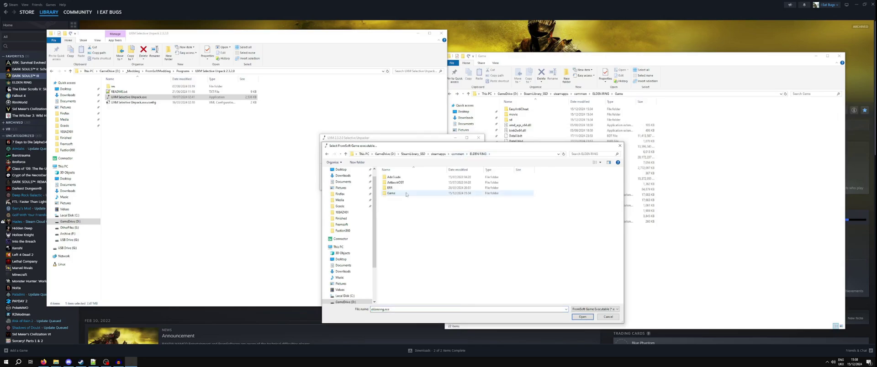
pyautogui.doubleClick(480, 194)
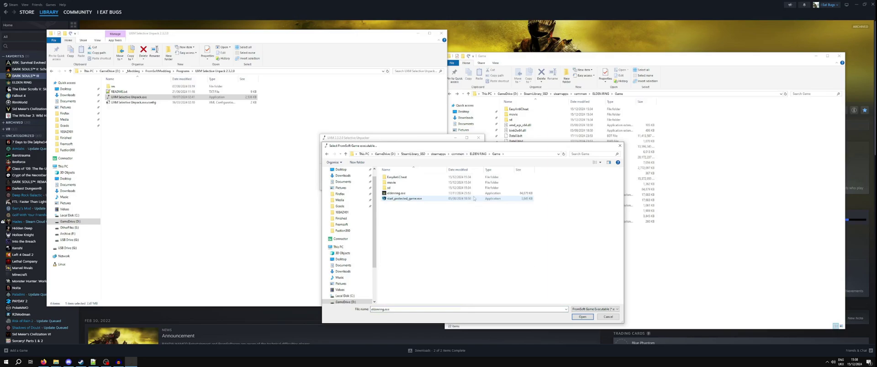
pyautogui.click(585, 317)
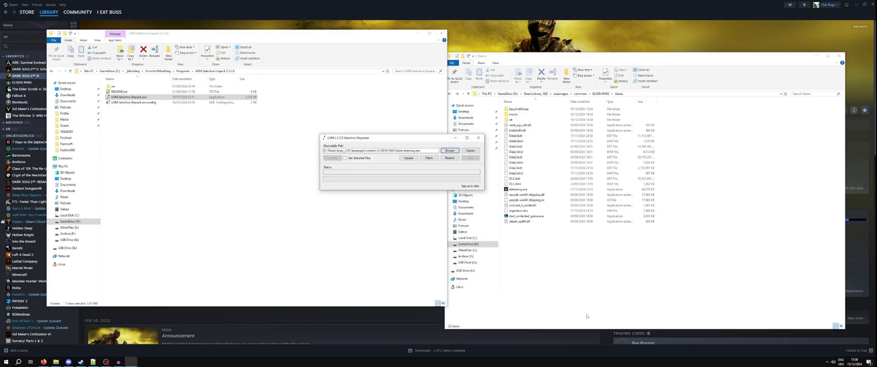
# Unpack the Elden Ring game files without restricting to selected files, and close the unpacker once it has finished.
pyautogui.click(409, 158)
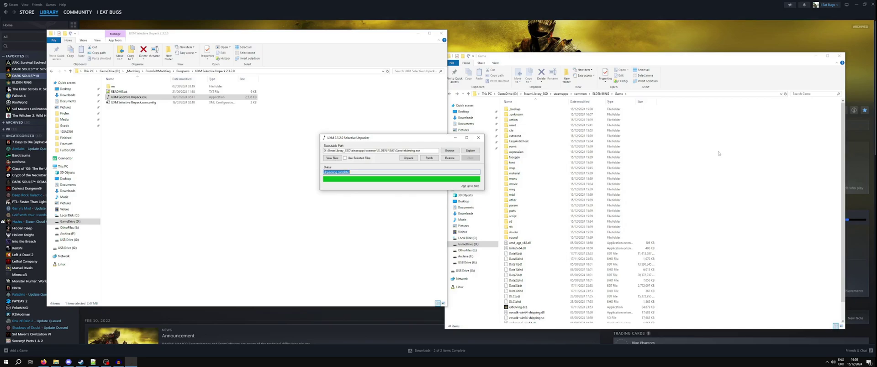
pyautogui.click(325, 172)
pyautogui.moveTo(354, 172); pyautogui.dragTo(318, 171)
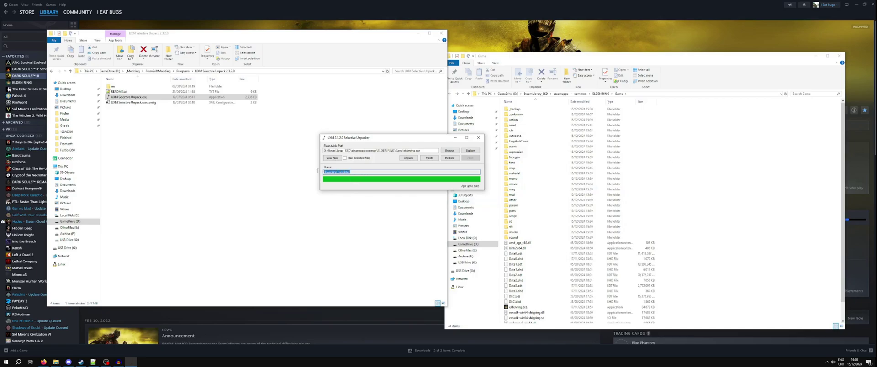
pyautogui.click(340, 178)
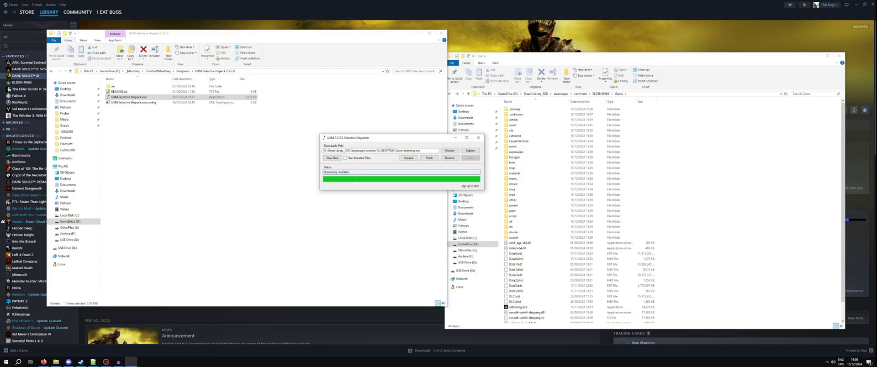
pyautogui.click(479, 138)
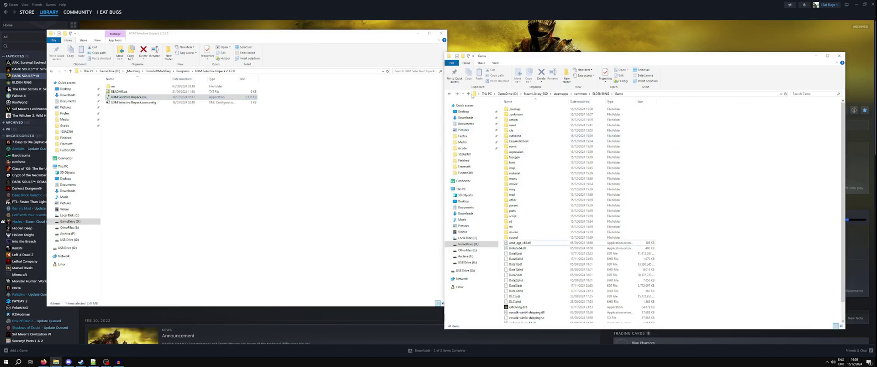
# Examine the unpacked .partsbnd.dcx files in the Game folder's parts subfolder, including the wp_a weapon files, and return to the Game folder.
pyautogui.moveTo(485, 59); pyautogui.dragTo(411, 53)
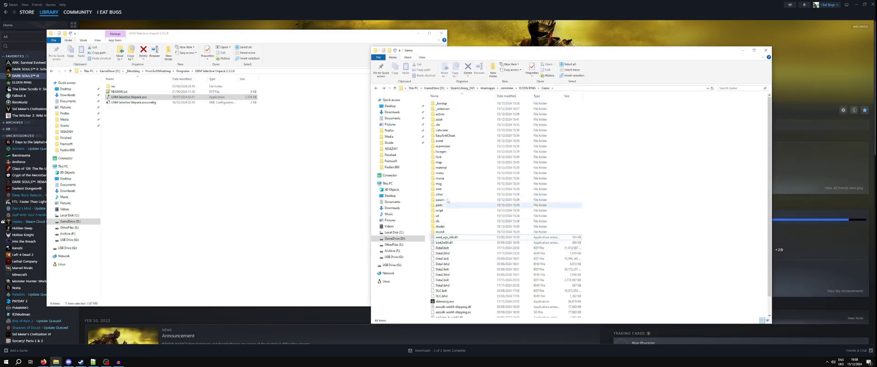
pyautogui.click(457, 119)
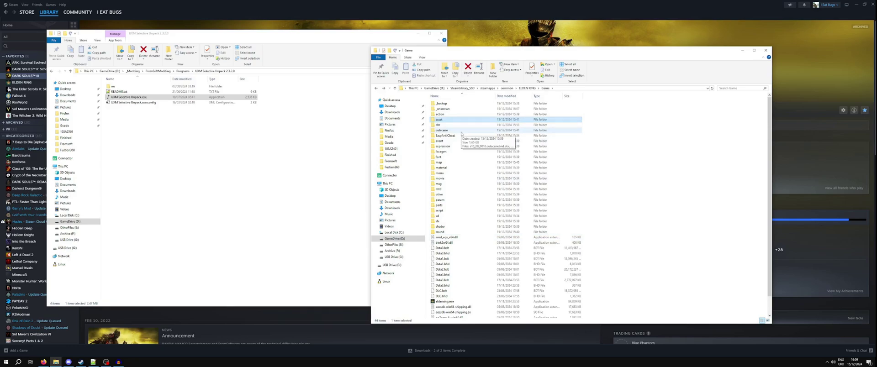
pyautogui.click(457, 205)
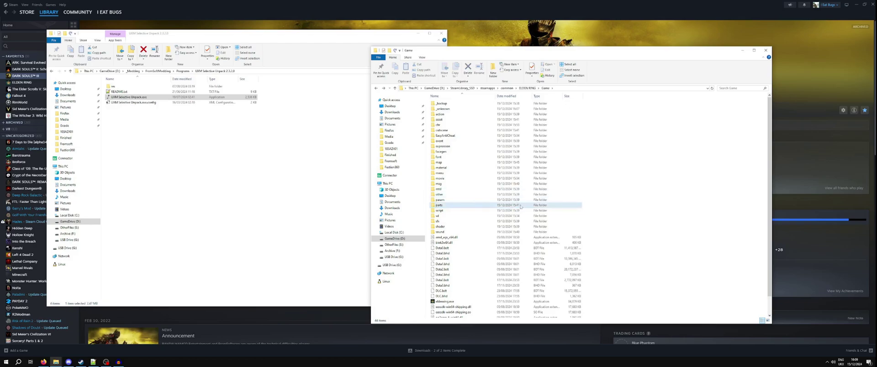
pyautogui.doubleClick(472, 207)
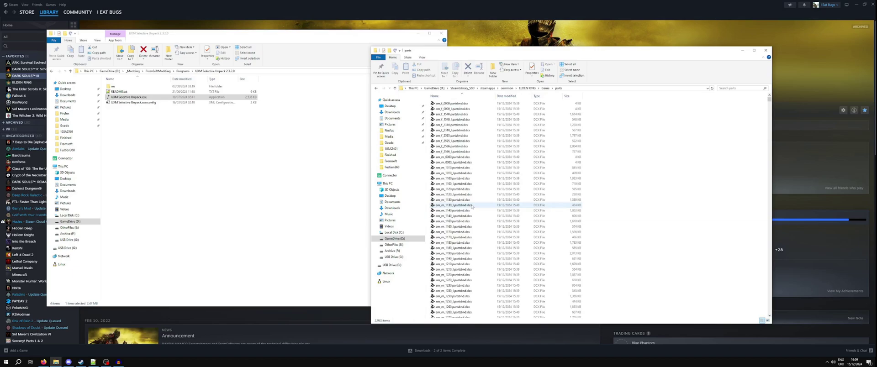
pyautogui.scroll(-15, 668, 150)
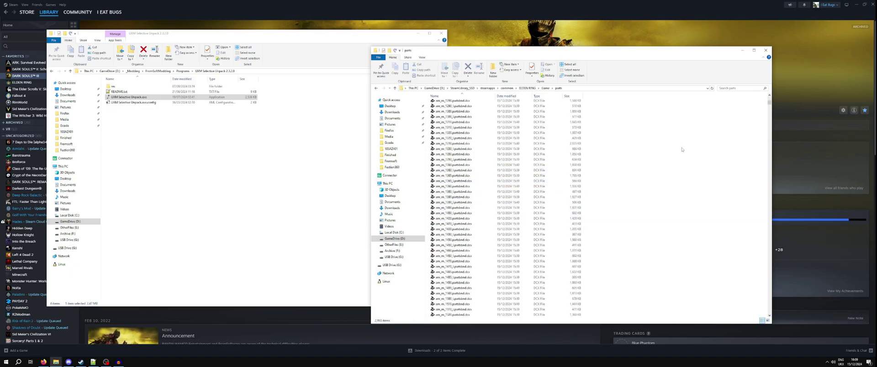
pyautogui.scroll(-11, 682, 149)
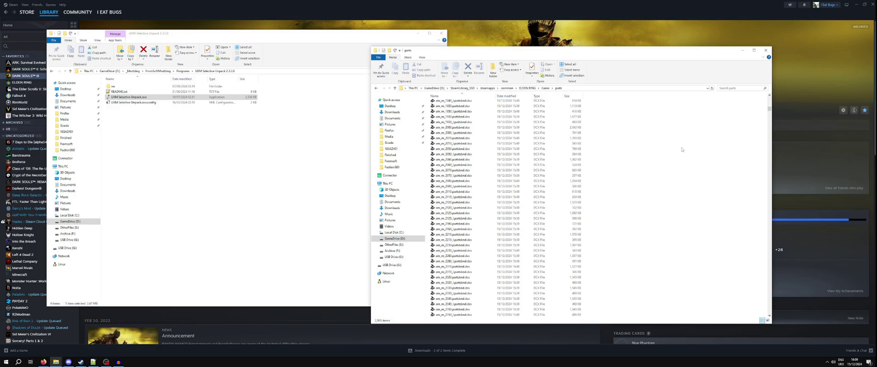
pyautogui.scroll(-20, 682, 149)
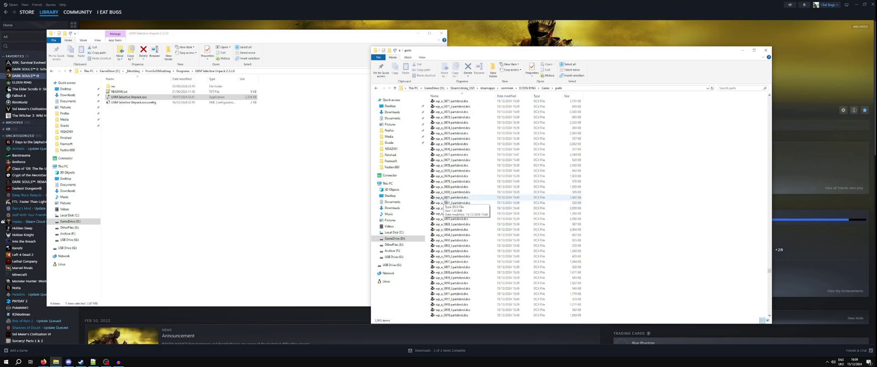
pyautogui.click(446, 201)
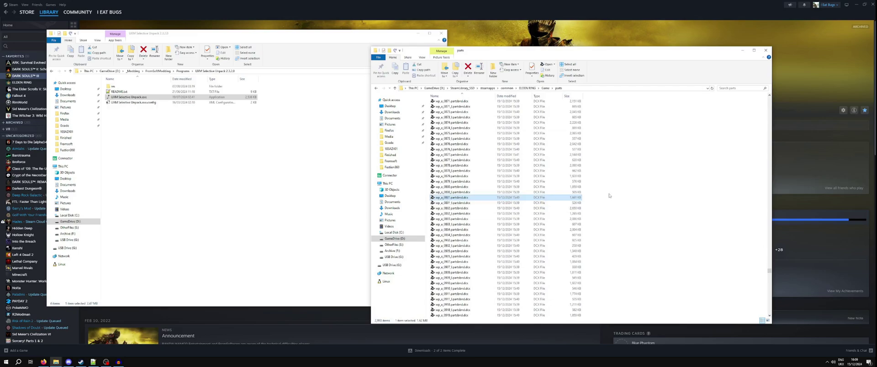
pyautogui.click(595, 200)
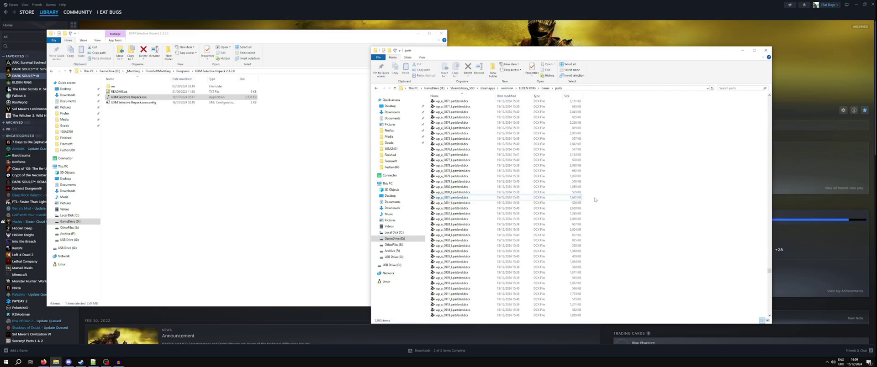
pyautogui.click(538, 199)
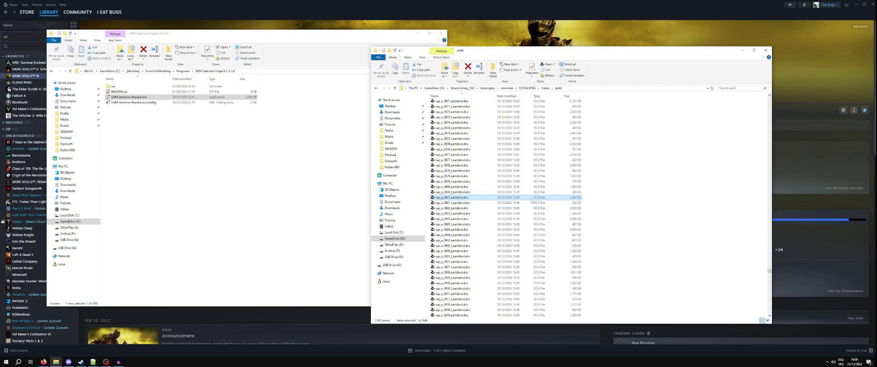
pyautogui.press('BackSpace')
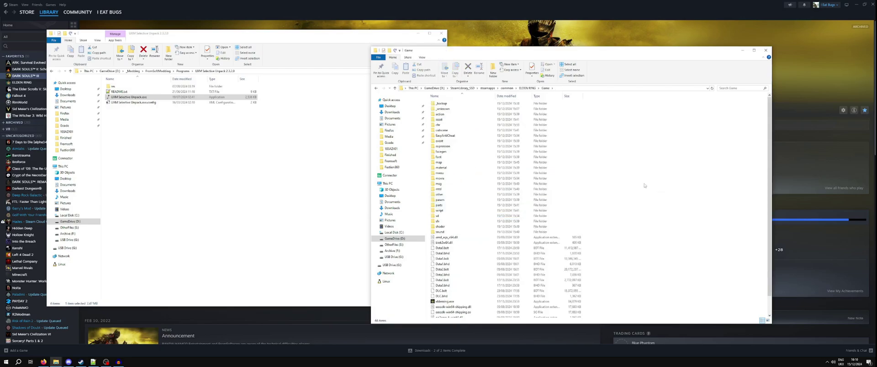
pyautogui.click(452, 172)
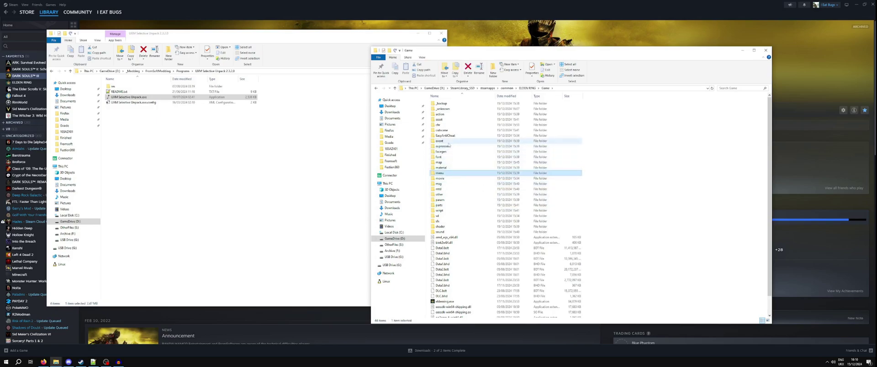
pyautogui.click(452, 123)
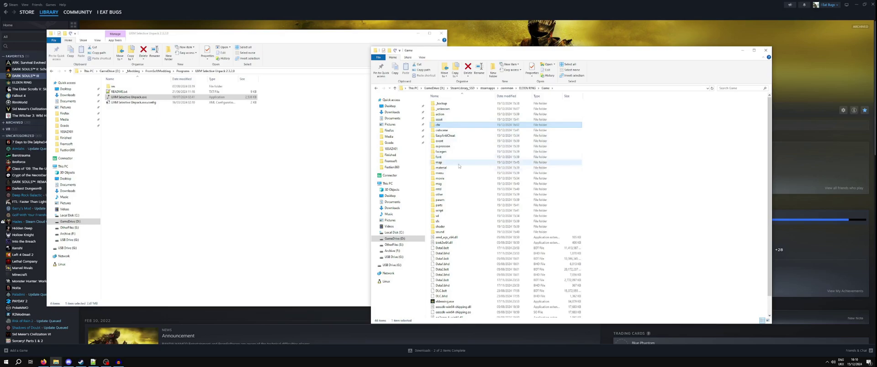
pyautogui.click(594, 210)
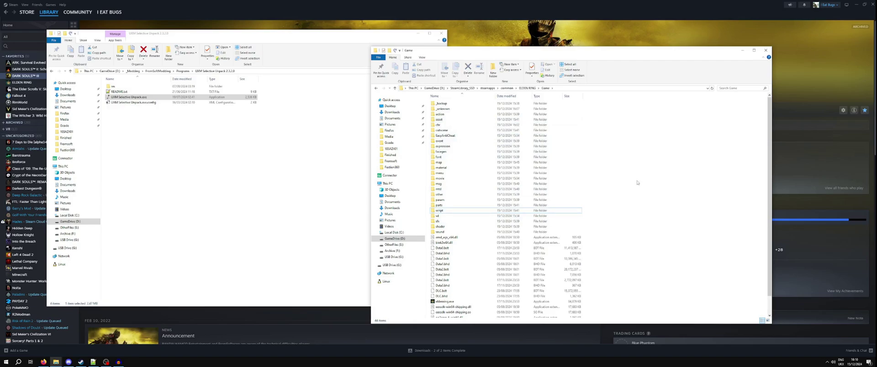
pyautogui.click(468, 142)
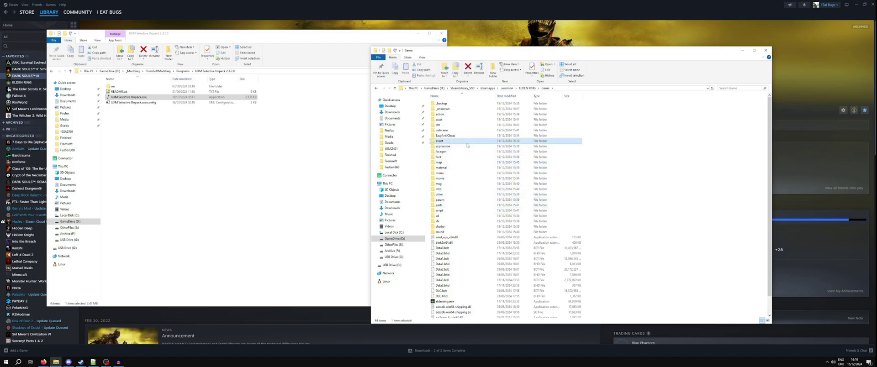
pyautogui.click(473, 131)
pyautogui.click(478, 125)
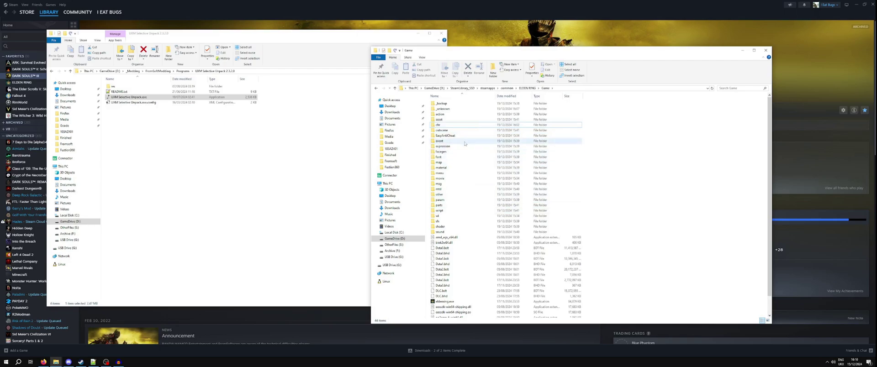
pyautogui.click(562, 178)
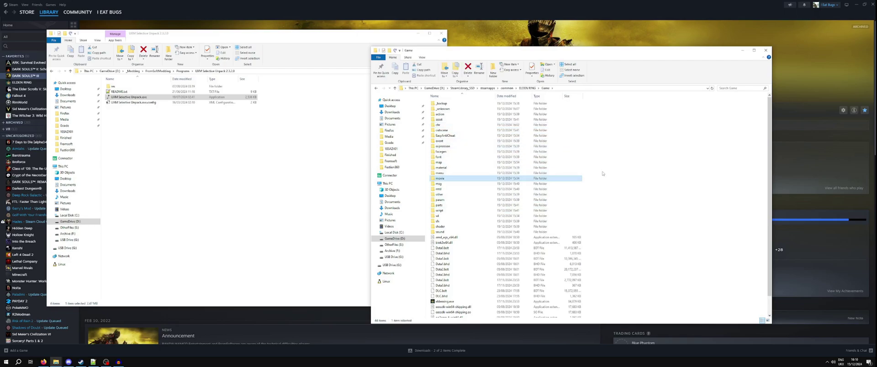